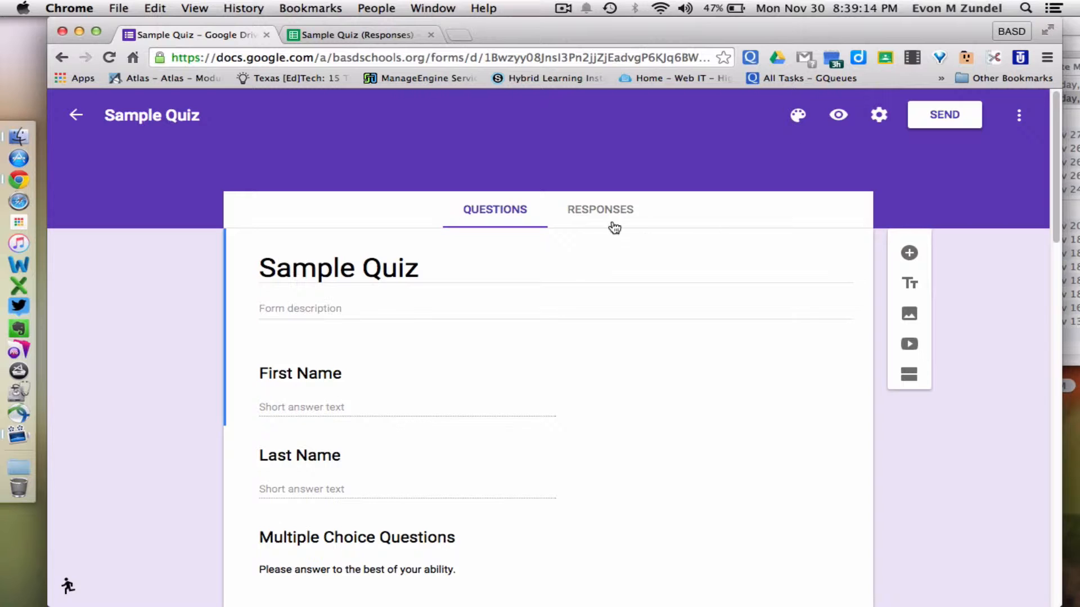
# Open the Sample Quiz response summary and examine the submitted names and the answer charts for each question.
pyautogui.click(603, 213)
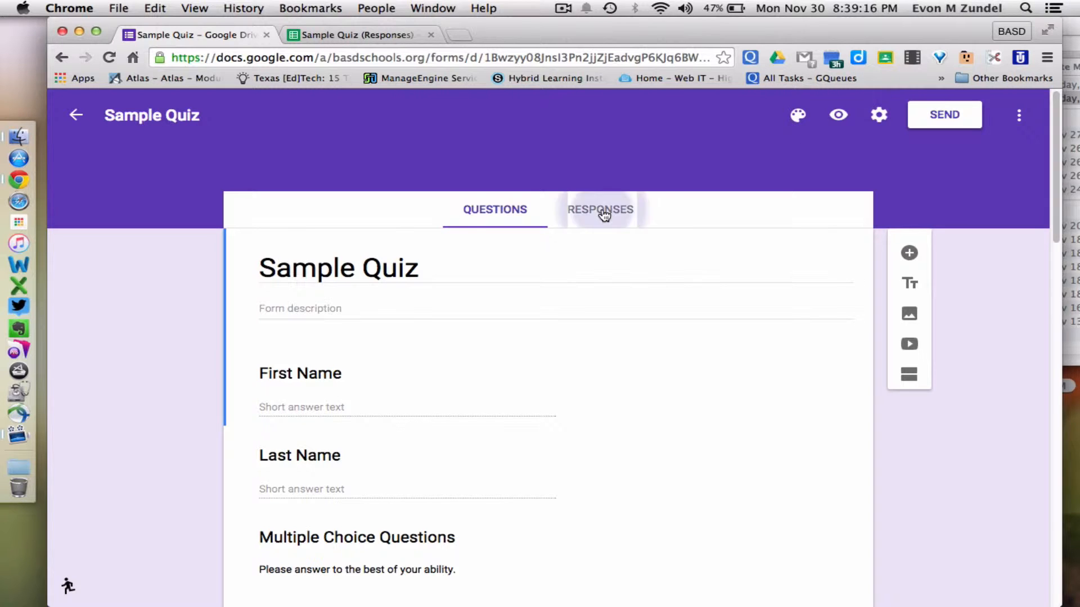
pyautogui.scroll(-3, 601, 214)
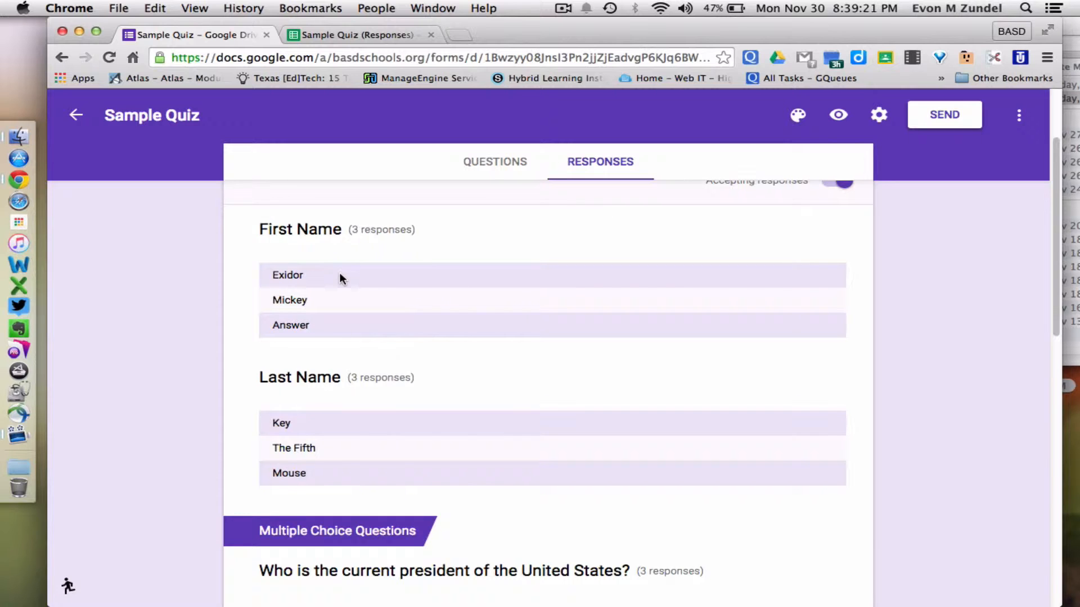
pyautogui.scroll(-5, 337, 272)
pyautogui.scroll(-2, 337, 275)
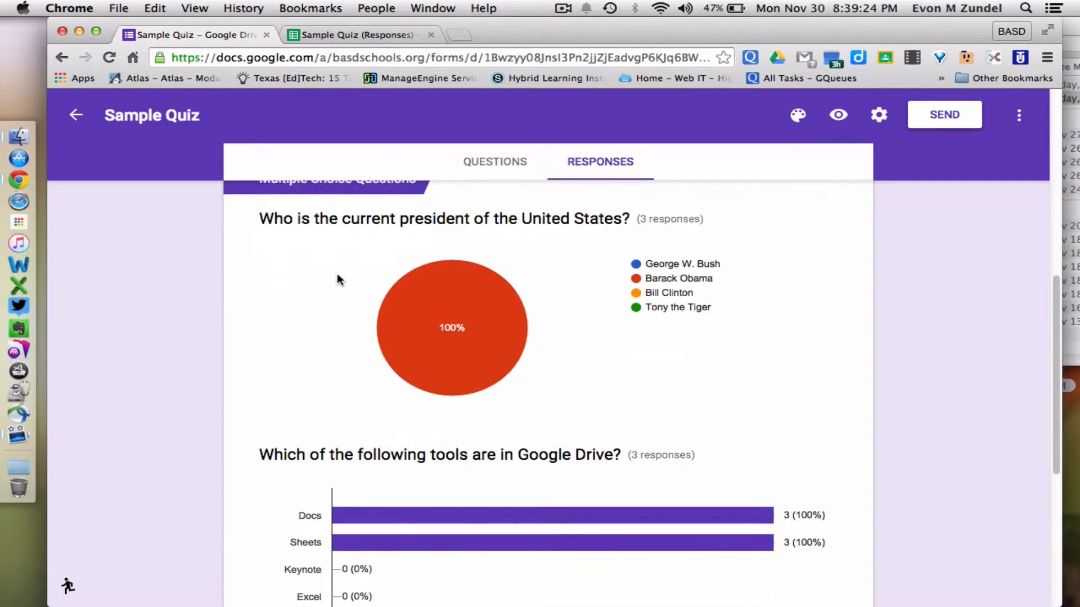
pyautogui.moveTo(465, 307)
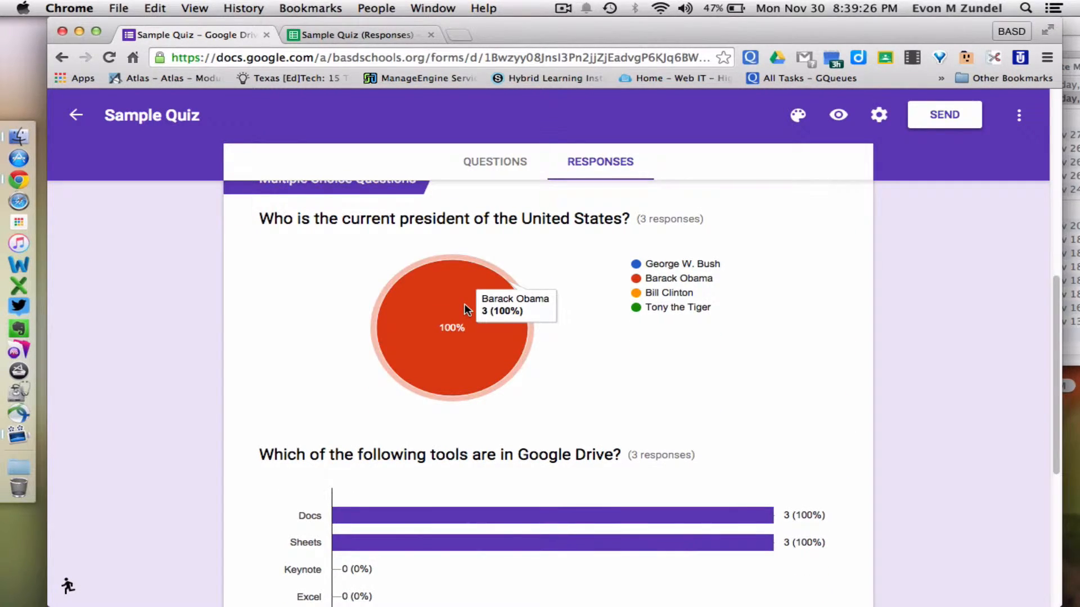
pyautogui.scroll(-3, 579, 300)
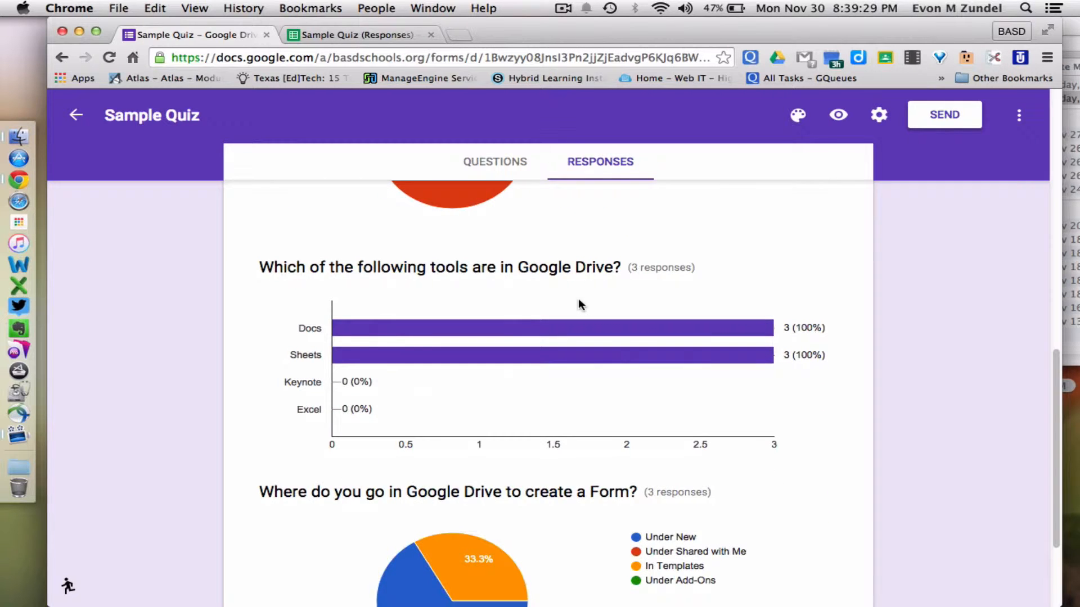
pyautogui.scroll(-2, 578, 303)
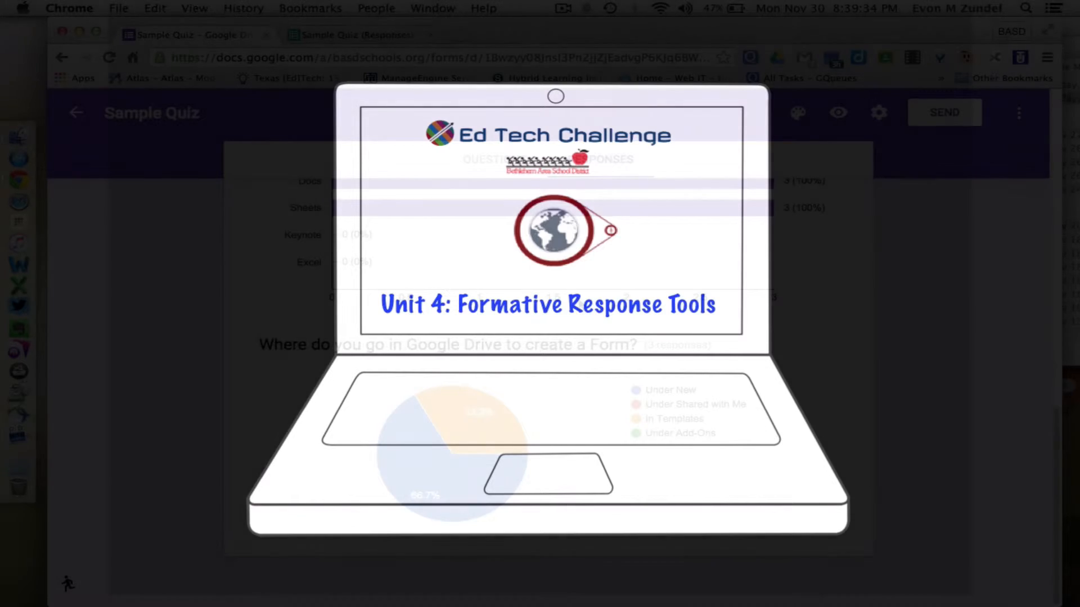
pyautogui.scroll(10, 551, 337)
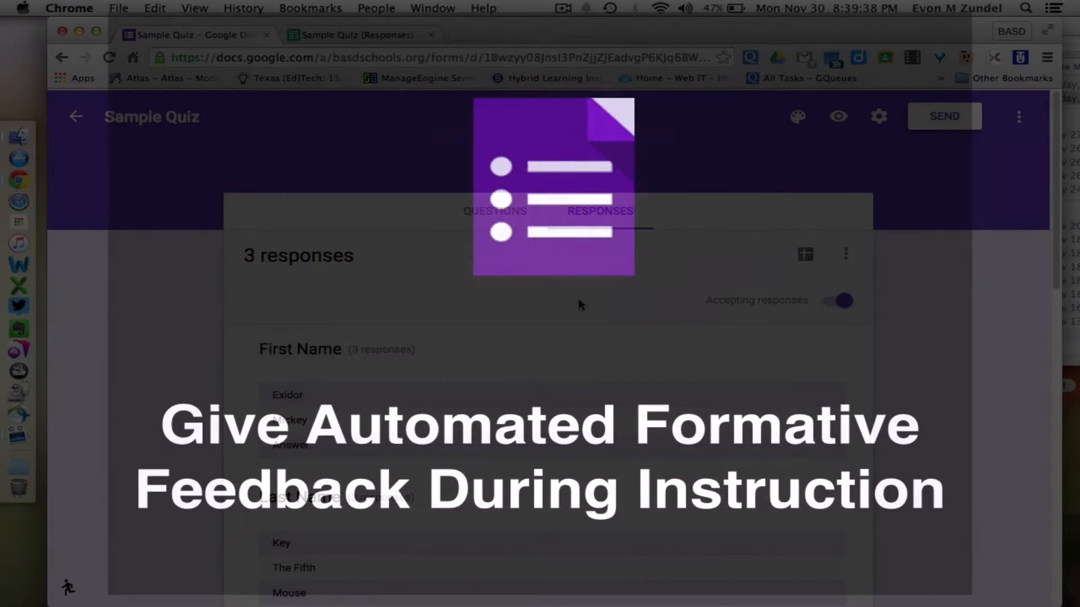
pyautogui.scroll(-7, 579, 302)
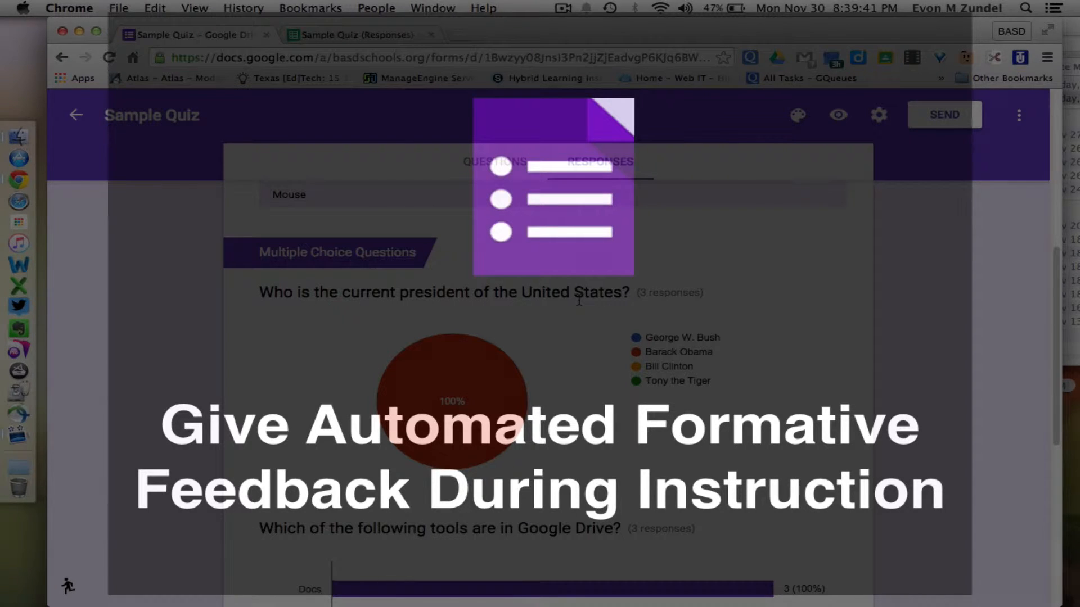
pyautogui.scroll(-5, 578, 301)
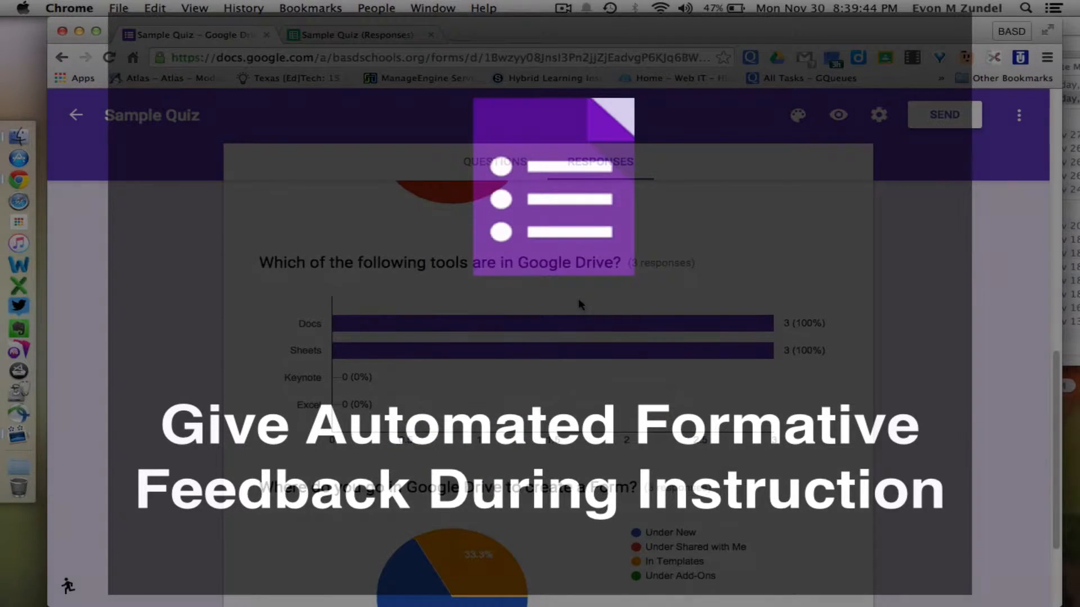
pyautogui.scroll(-2, 578, 301)
pyautogui.scroll(10, 579, 304)
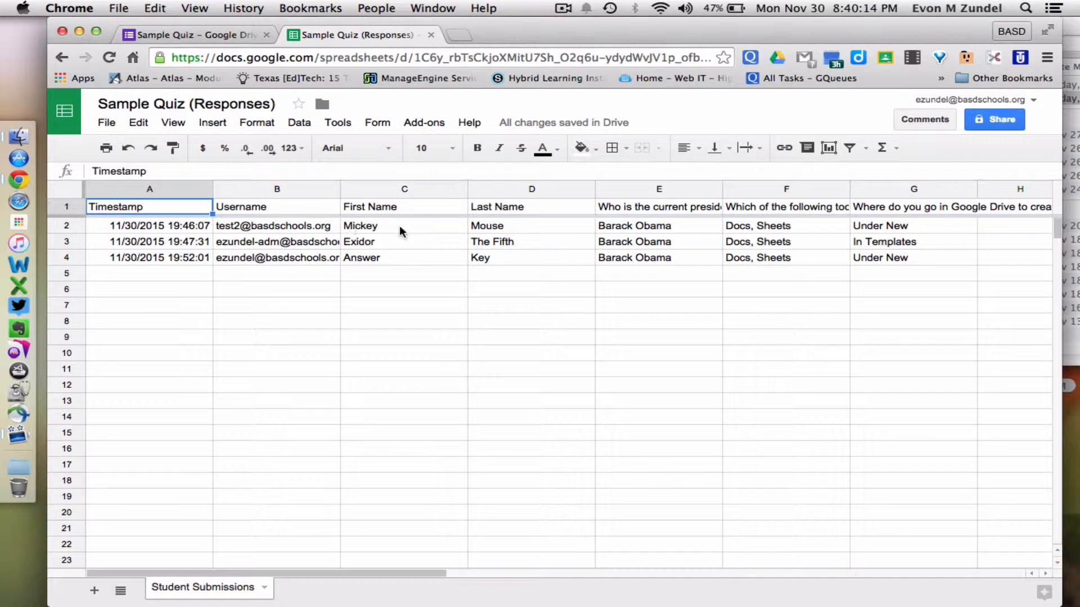
# Find the free Flubaroo add-on in the add-ons store and install it for the quiz responses spreadsheet.
pyautogui.hscroll(5, 659, 240)
pyautogui.hscroll(-5, 659, 240)
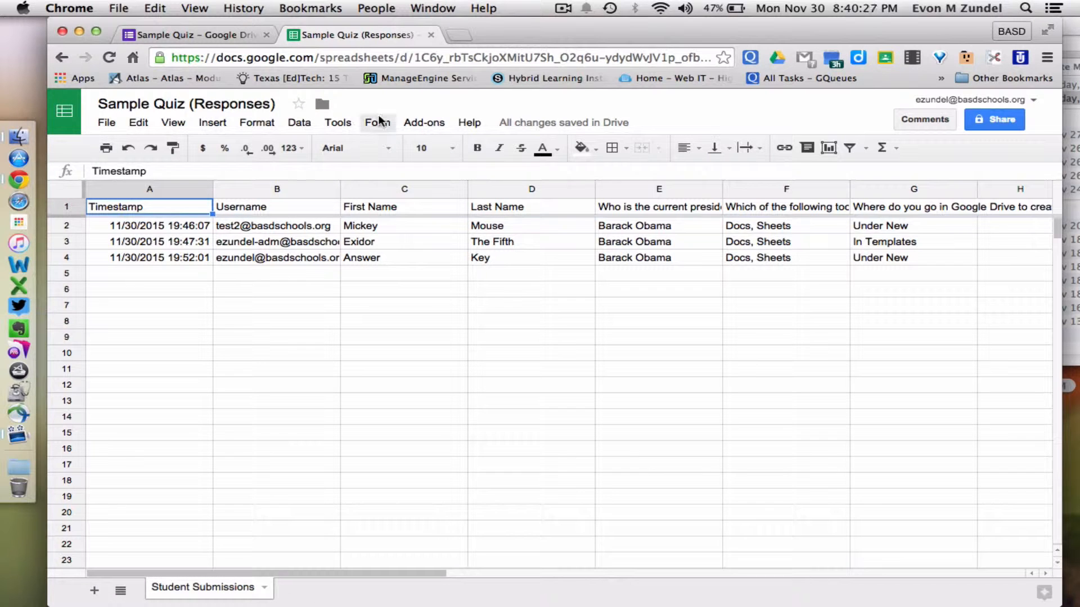
pyautogui.click(415, 126)
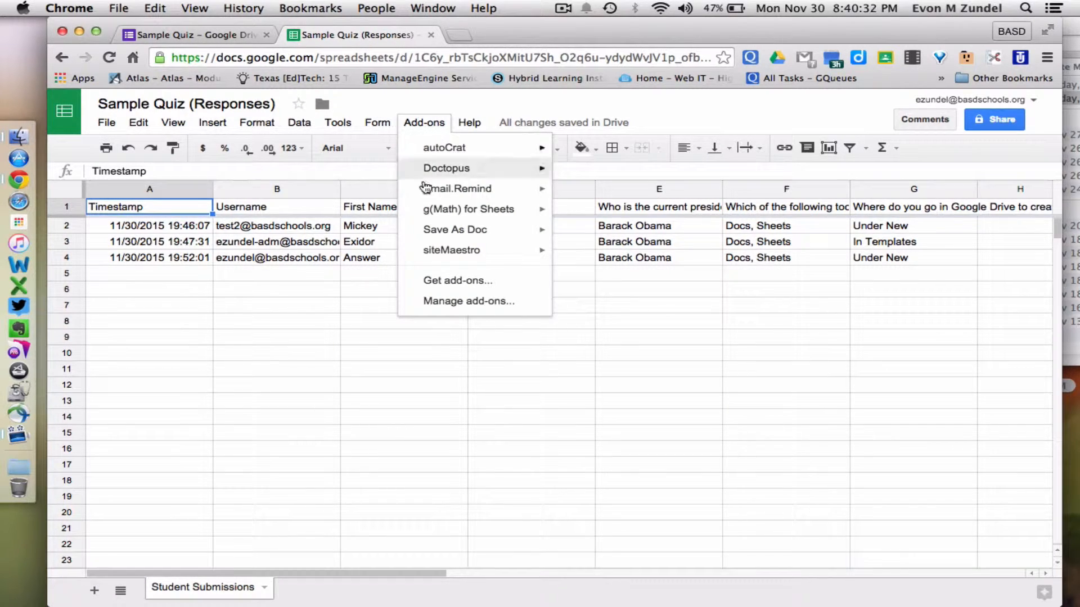
pyautogui.click(432, 281)
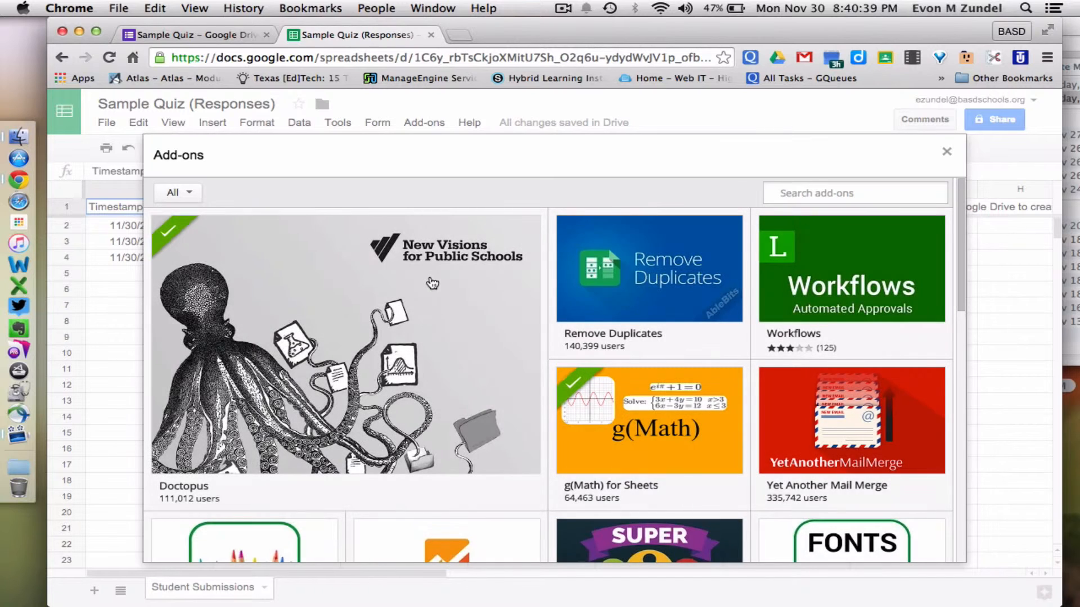
pyautogui.scroll(-3, 432, 281)
pyautogui.scroll(-6, 431, 283)
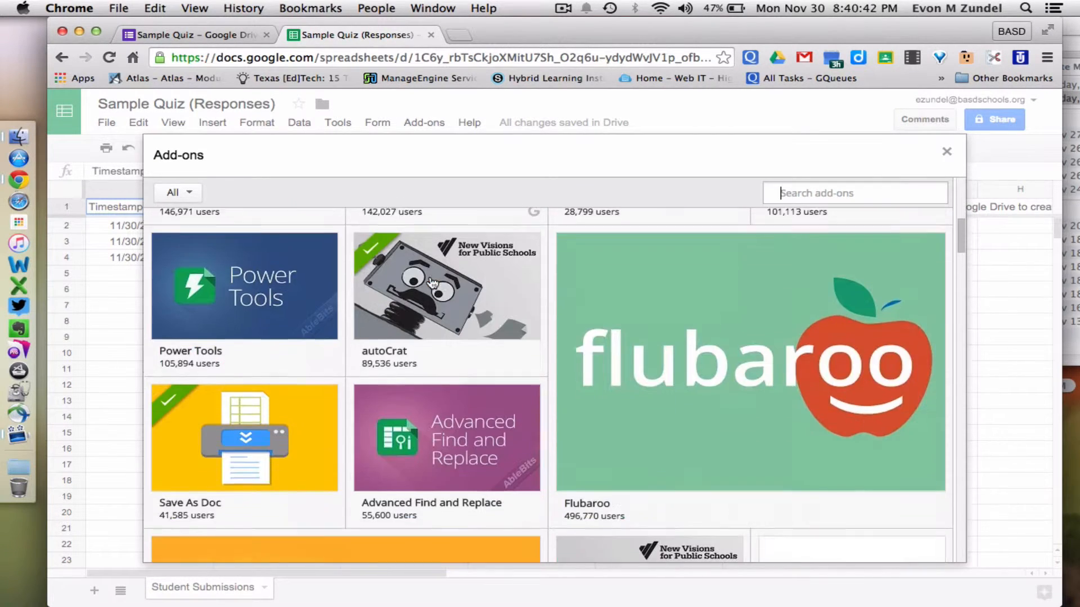
pyautogui.moveTo(631, 340)
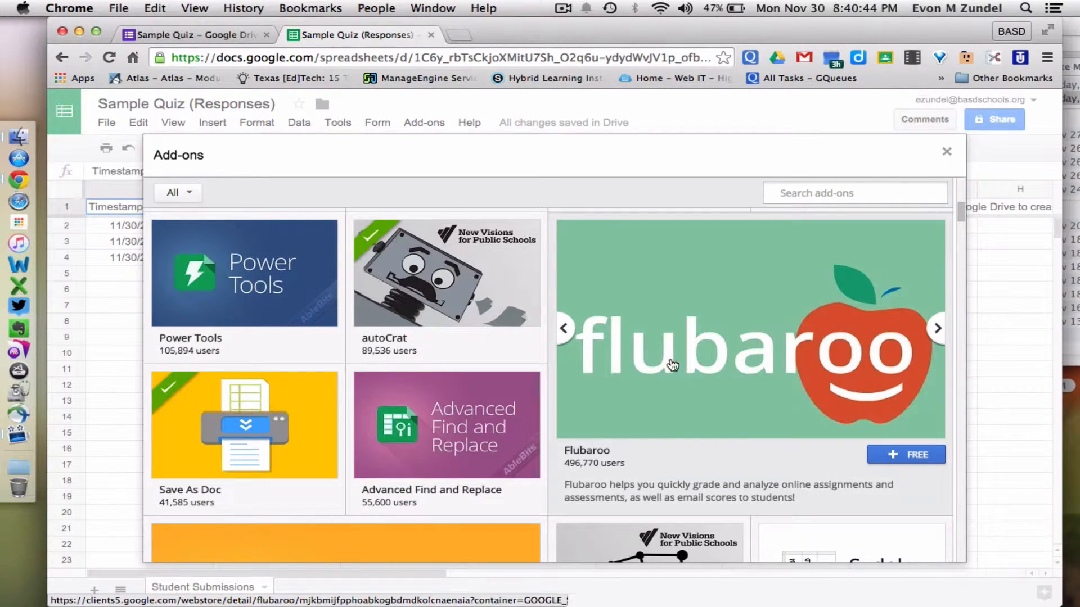
pyautogui.click(929, 455)
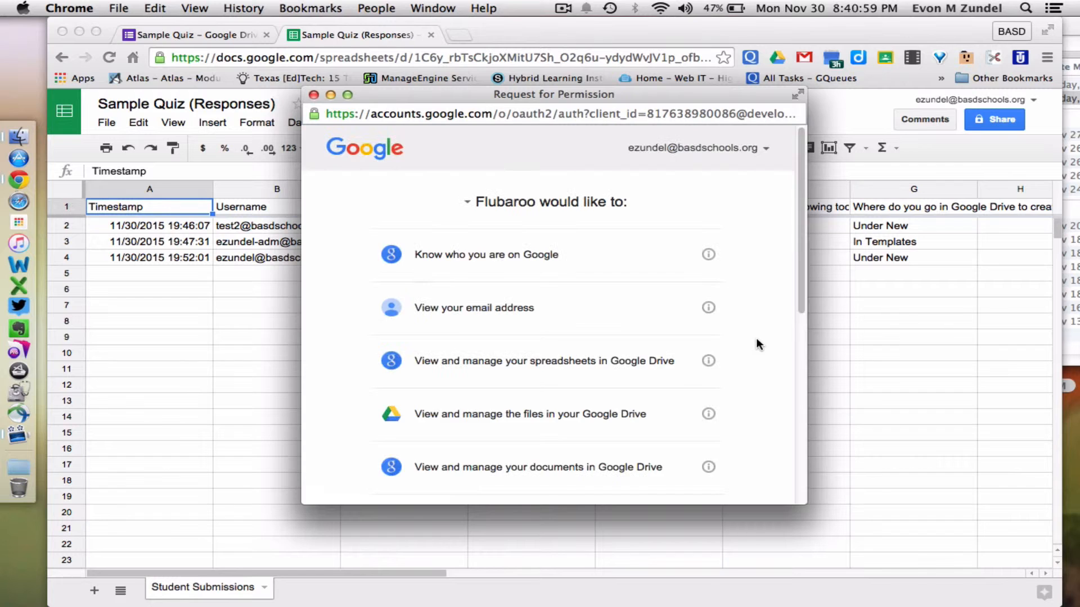
# Grant Flubaroo the requested account permissions and dismiss its introductory notice.
pyautogui.scroll(-10, 756, 339)
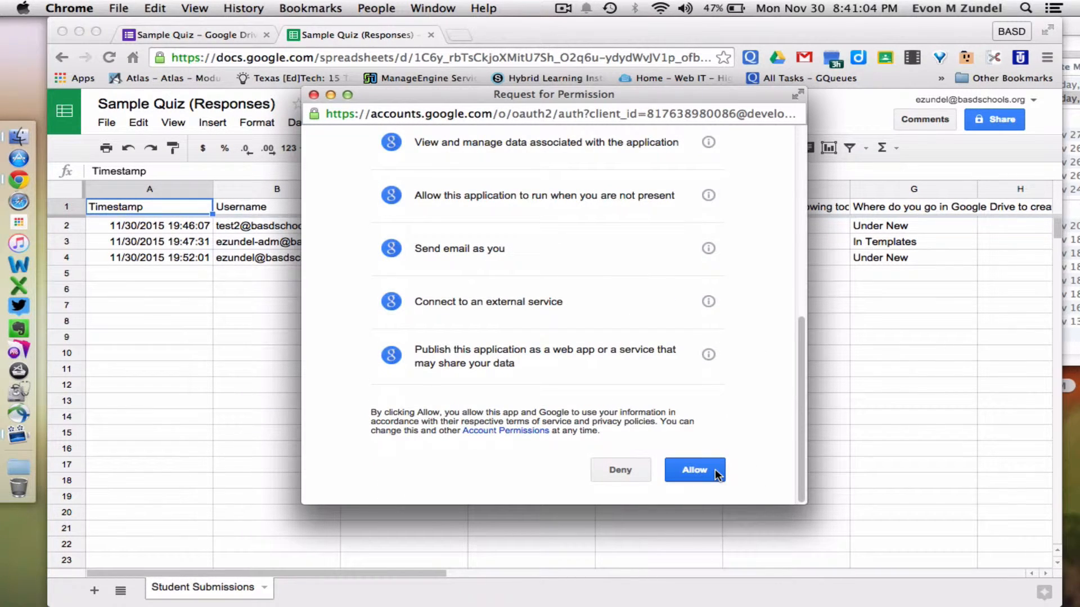
pyautogui.click(691, 462)
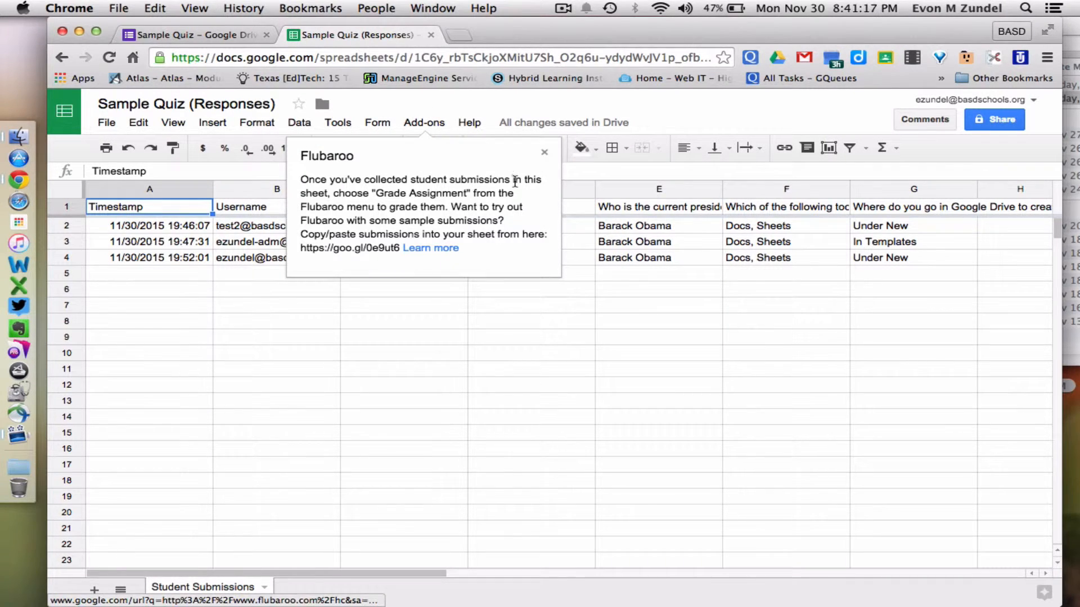
pyautogui.click(544, 153)
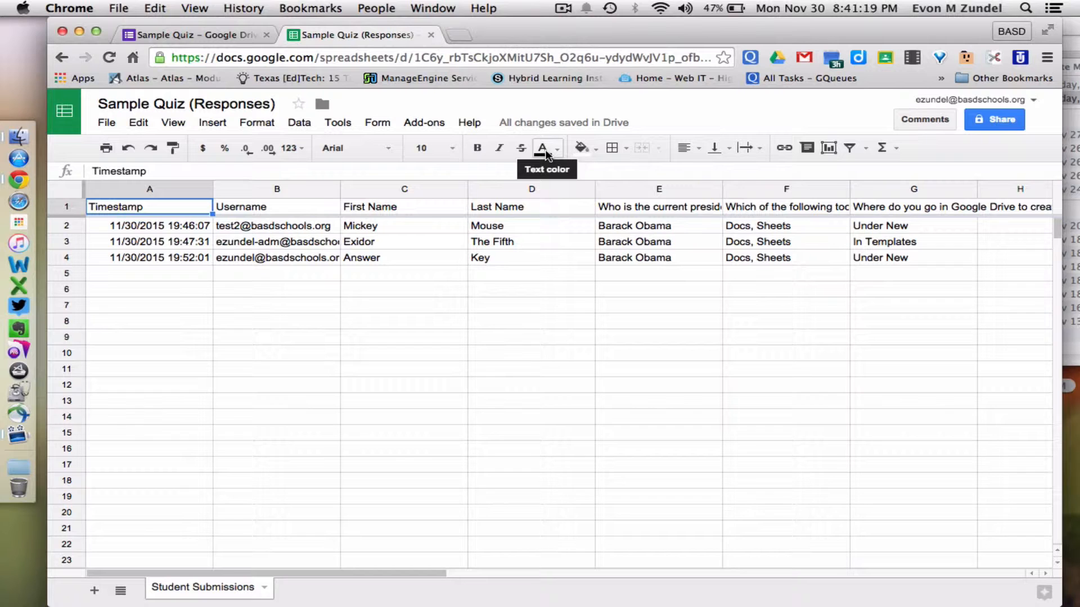
# Look over Flubaroo's available commands and the submitted answers across the responses sheet, including the answer key row.
pyautogui.click(439, 125)
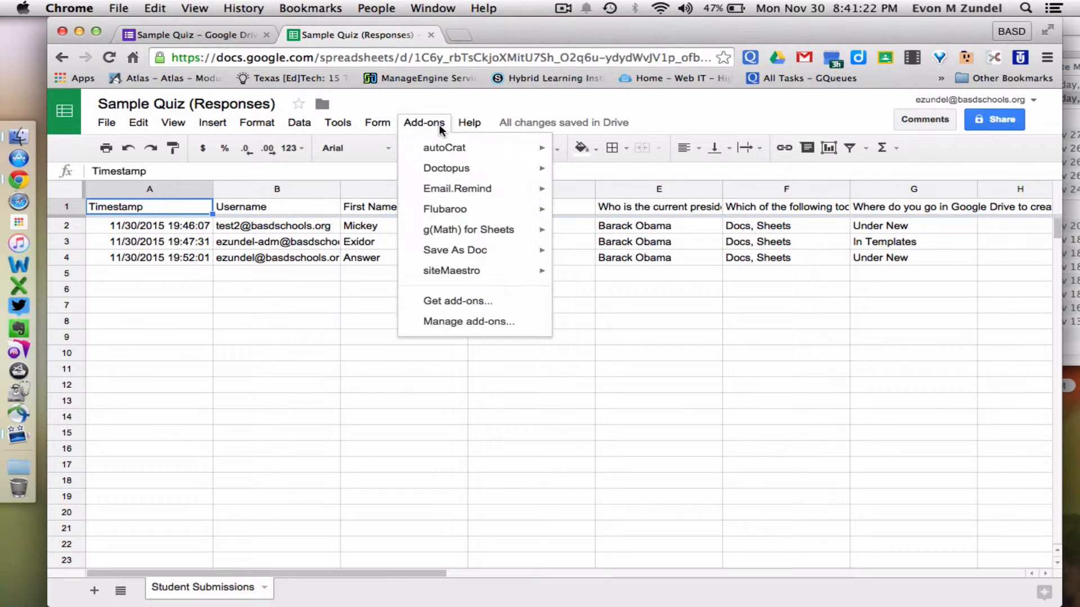
pyautogui.moveTo(449, 214)
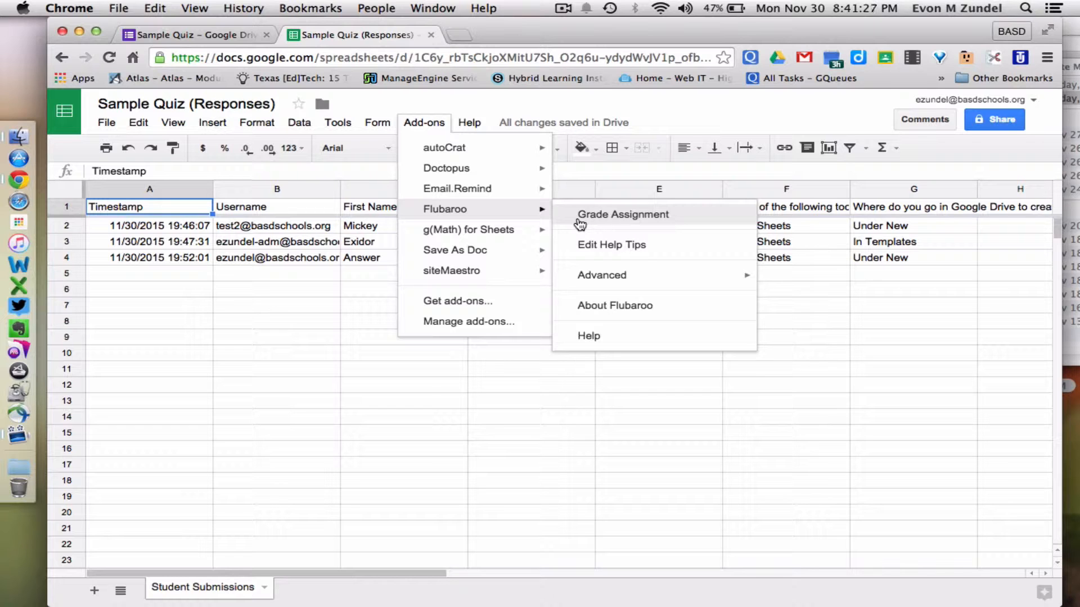
pyautogui.click(496, 102)
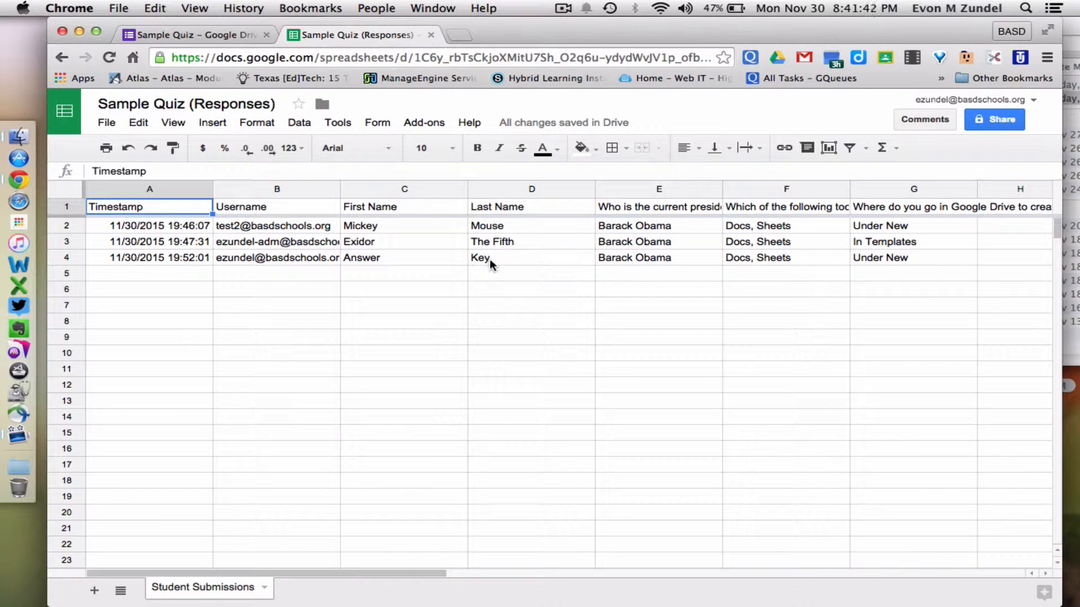
pyautogui.hscroll(3, 567, 263)
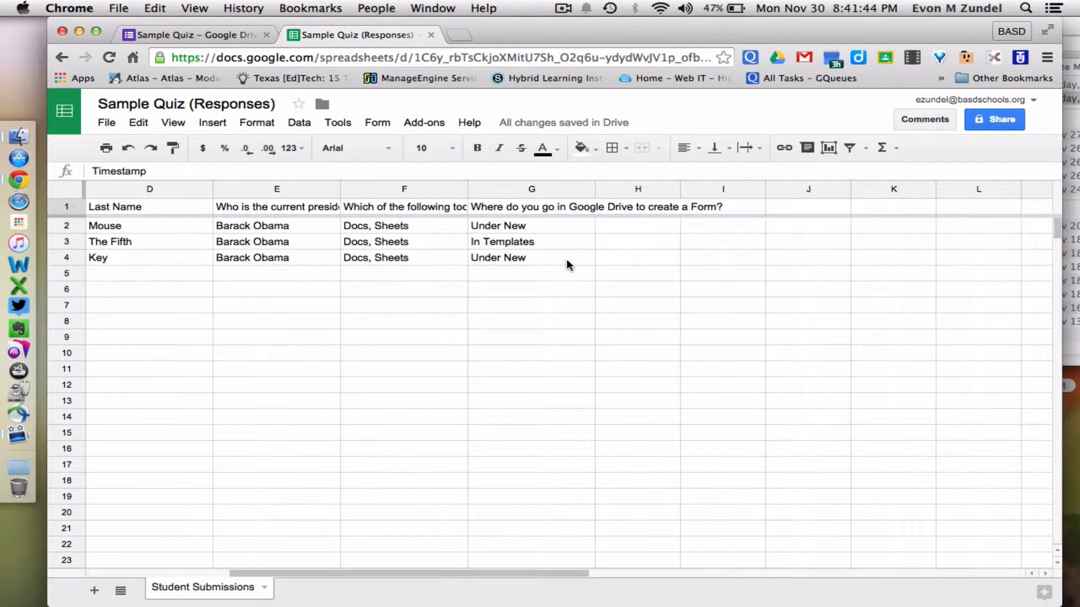
pyautogui.hscroll(-3, 566, 258)
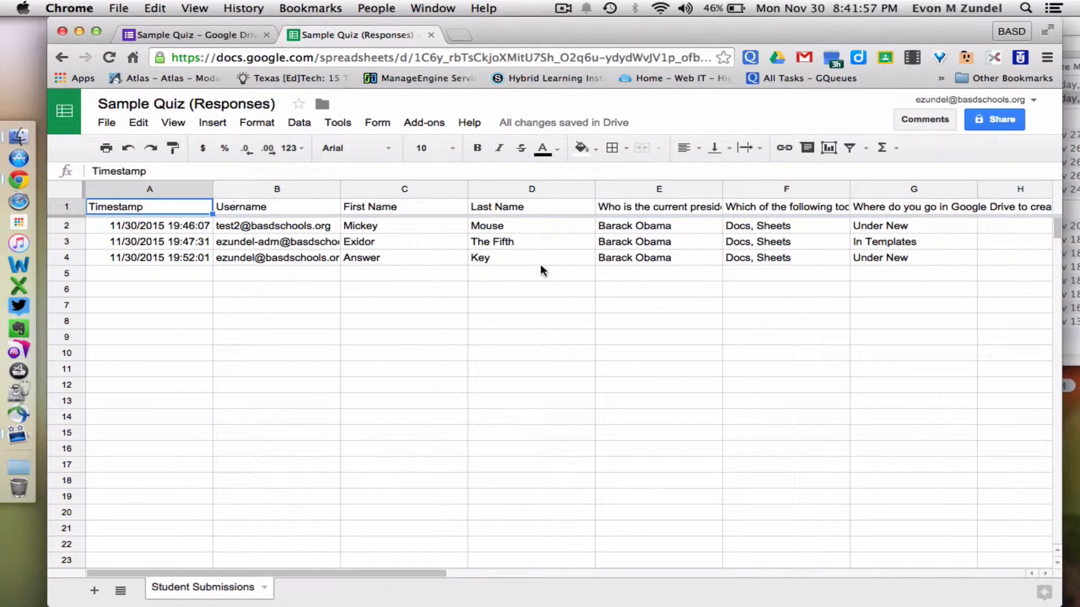
# Start Grade Assignment in Flubaroo and check the grading options for the student-identifying fields and the quiz questions.
pyautogui.click(423, 122)
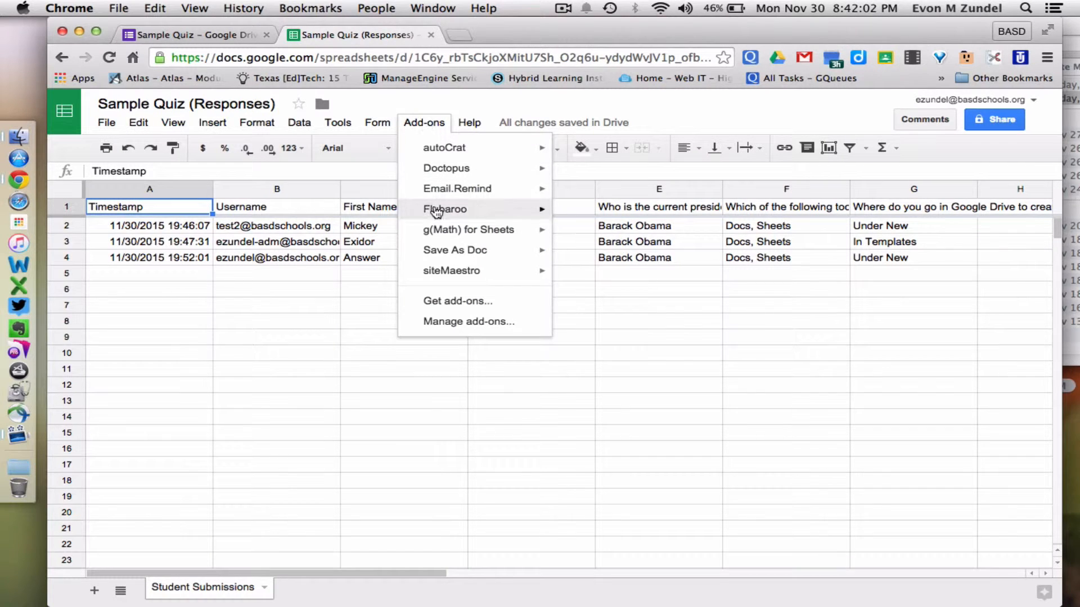
pyautogui.moveTo(450, 208)
pyautogui.click(591, 216)
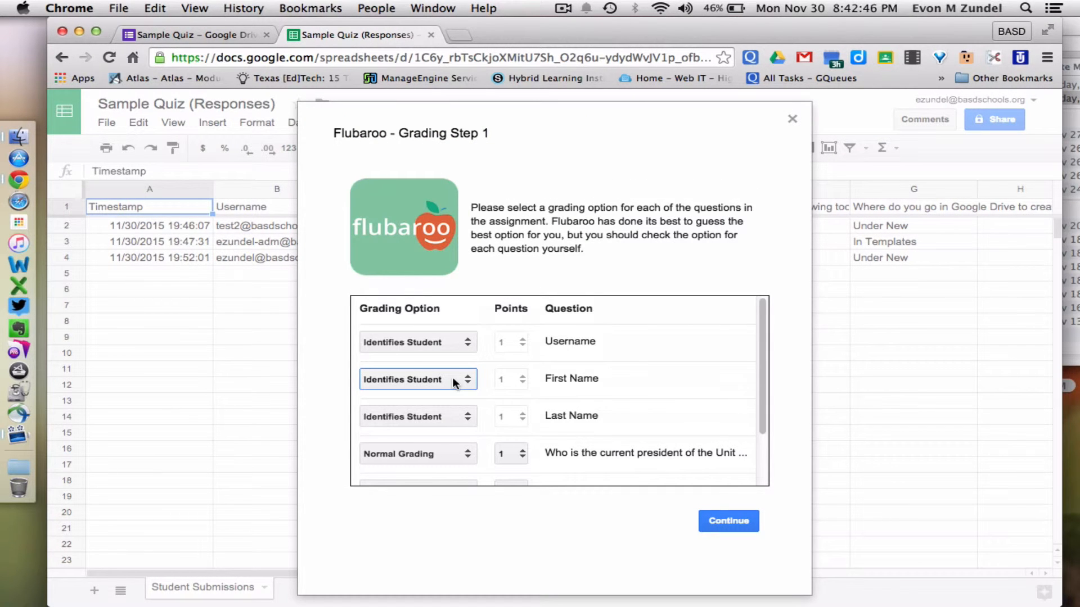
pyautogui.click(447, 342)
pyautogui.click(447, 342)
pyautogui.scroll(-3, 448, 344)
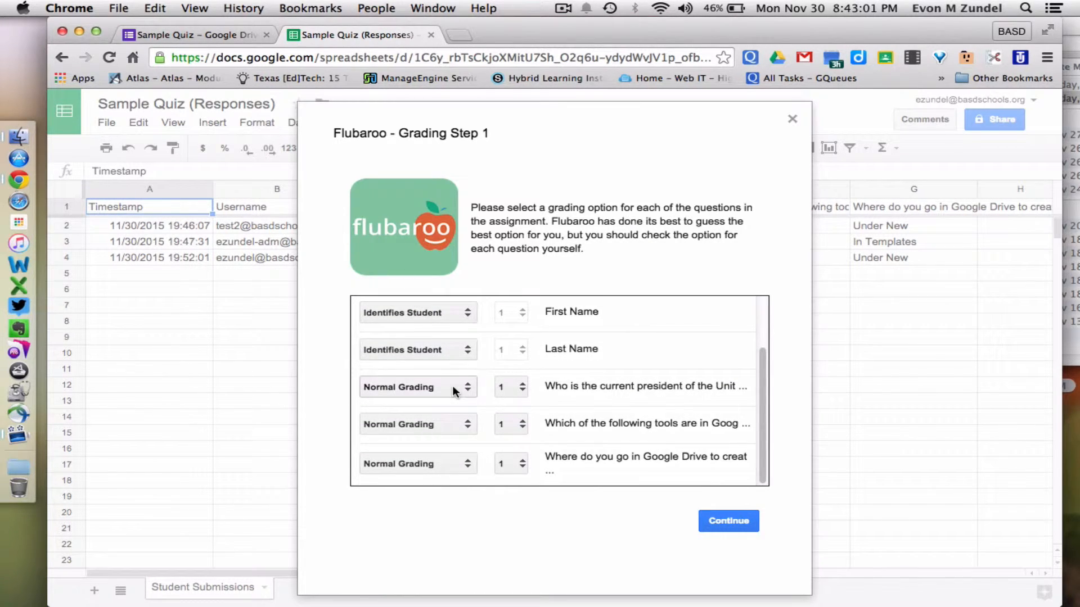
pyautogui.click(462, 387)
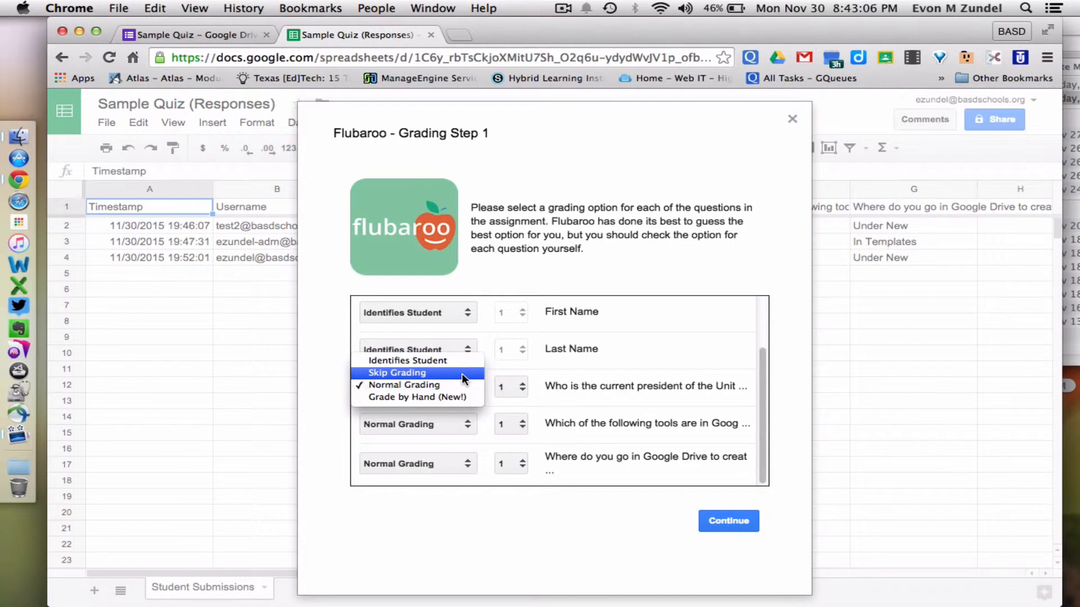
pyautogui.click(463, 375)
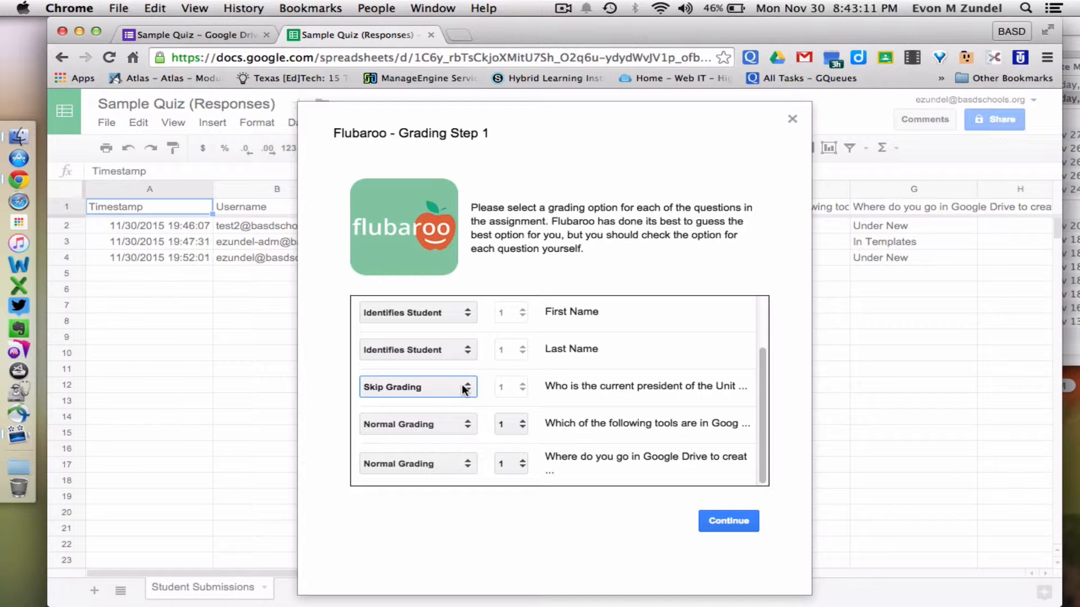
pyautogui.click(465, 388)
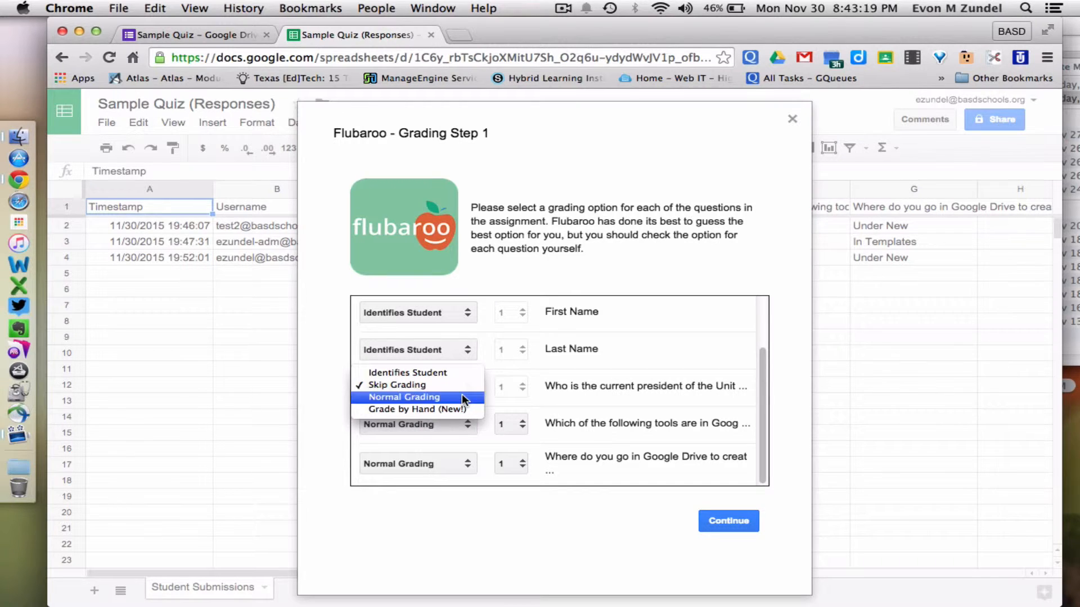
pyautogui.click(462, 397)
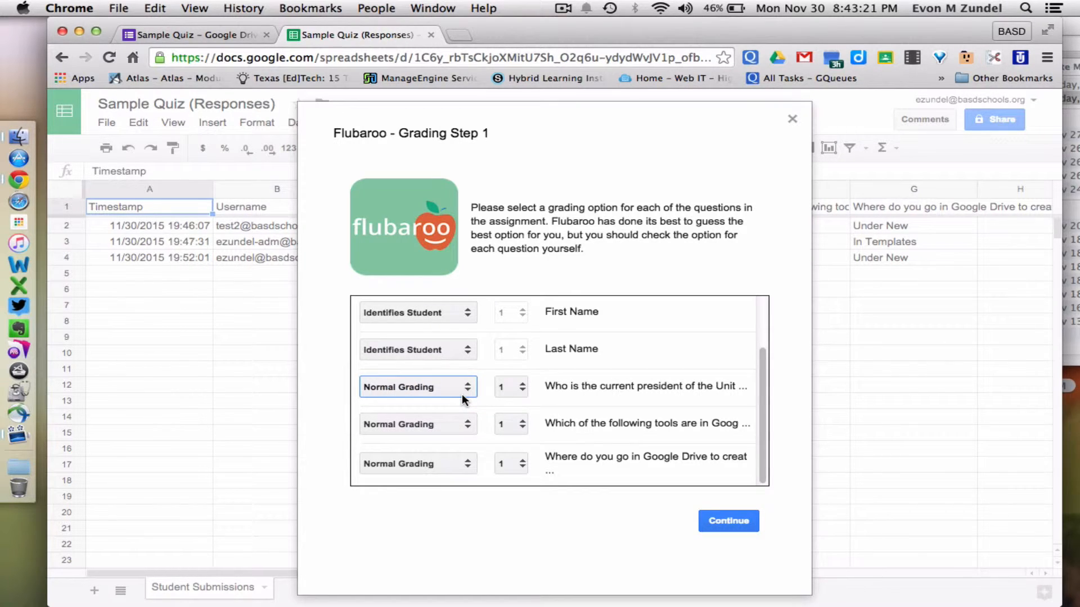
# Set the points to 5 for each of the three normally graded quiz questions.
pyautogui.click(523, 388)
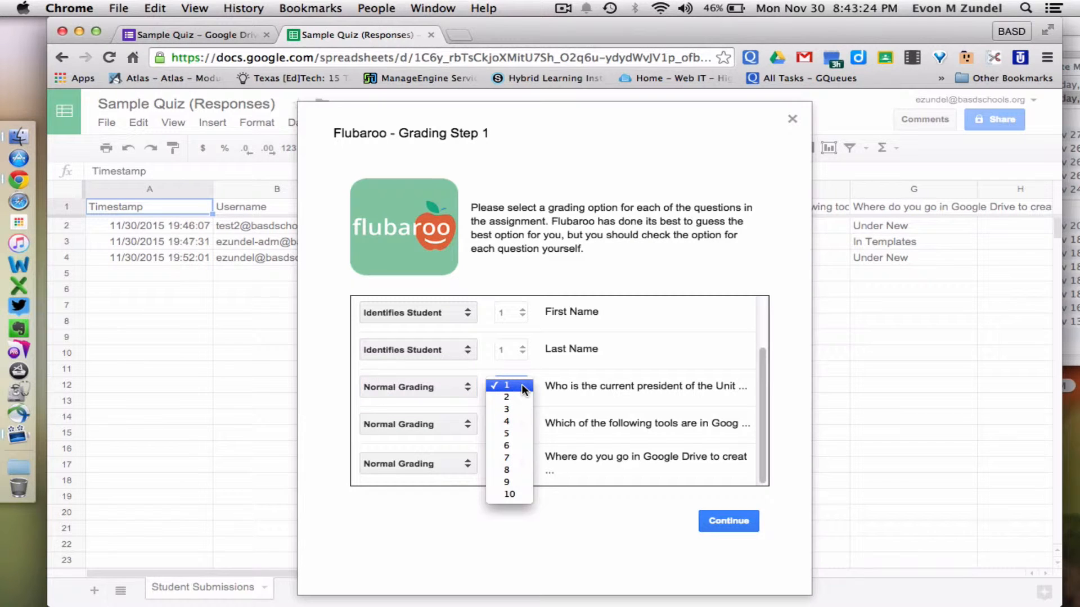
pyautogui.click(519, 433)
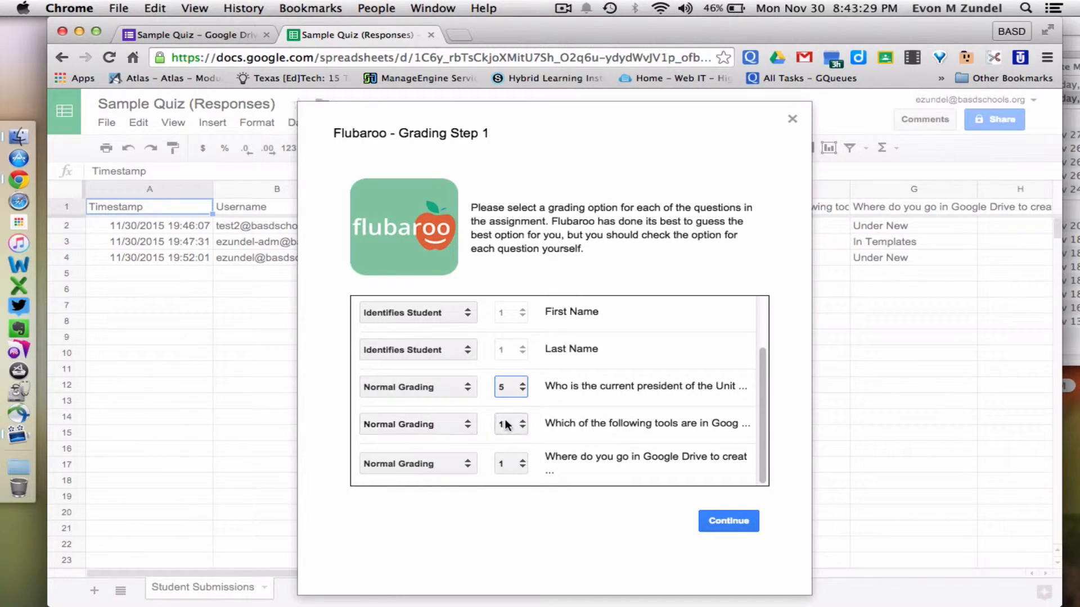
pyautogui.click(506, 424)
pyautogui.click(518, 474)
pyautogui.click(508, 462)
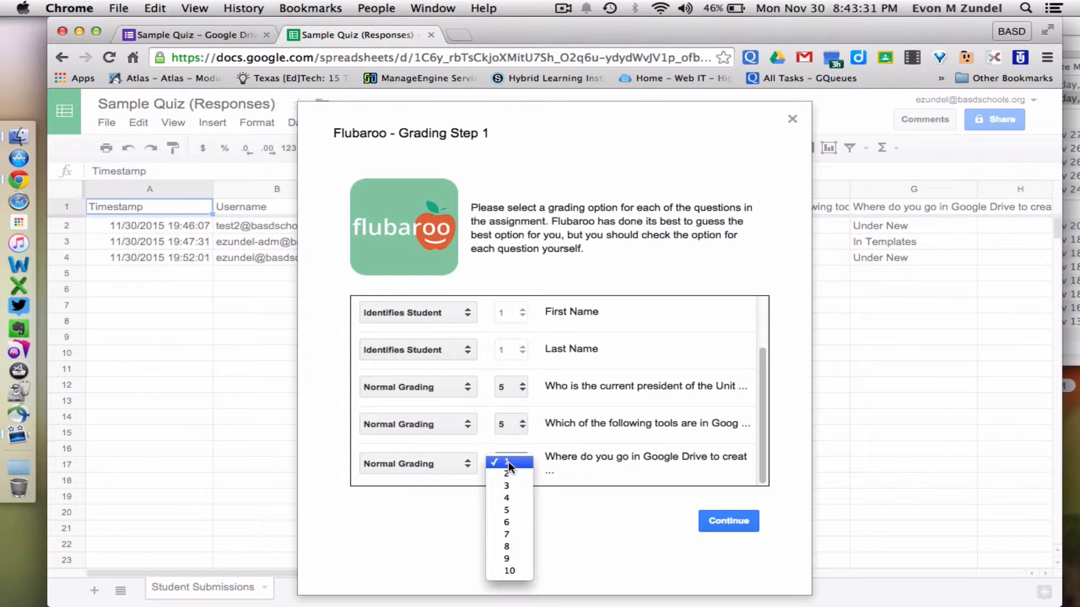
pyautogui.click(524, 510)
# Accept the grading options with Normal Grading kept for the president question, and grade the submissions using the Answer Key submission.
pyautogui.click(456, 387)
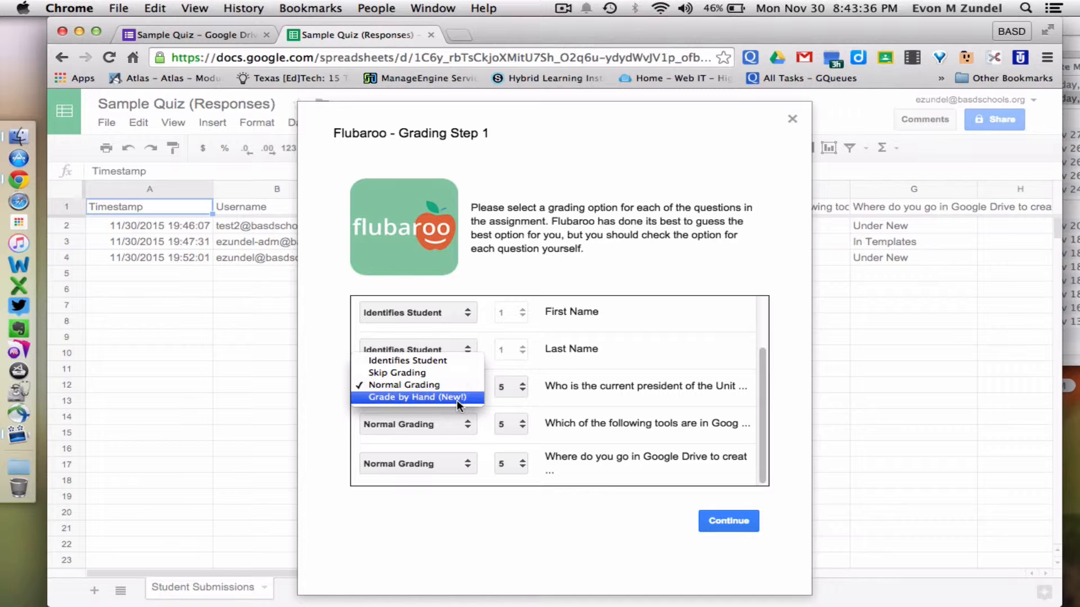
pyautogui.click(775, 360)
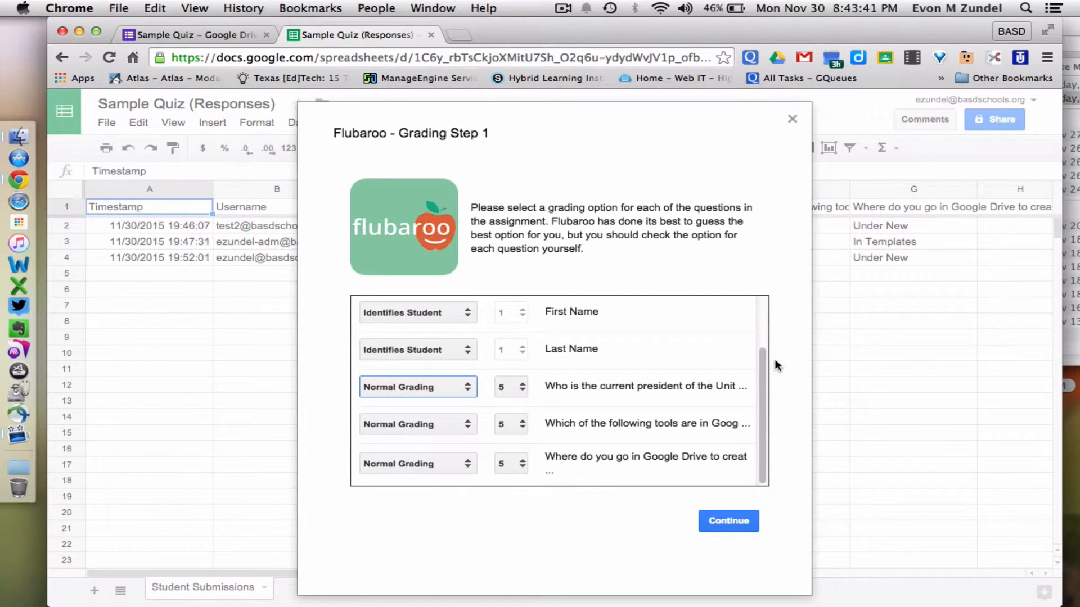
pyautogui.click(730, 521)
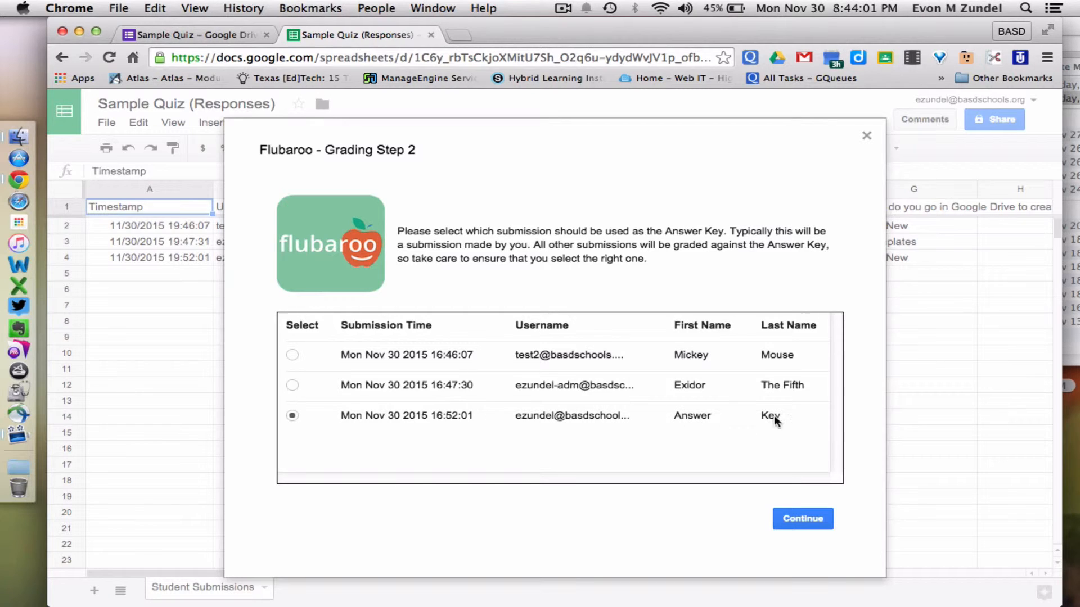
pyautogui.click(818, 519)
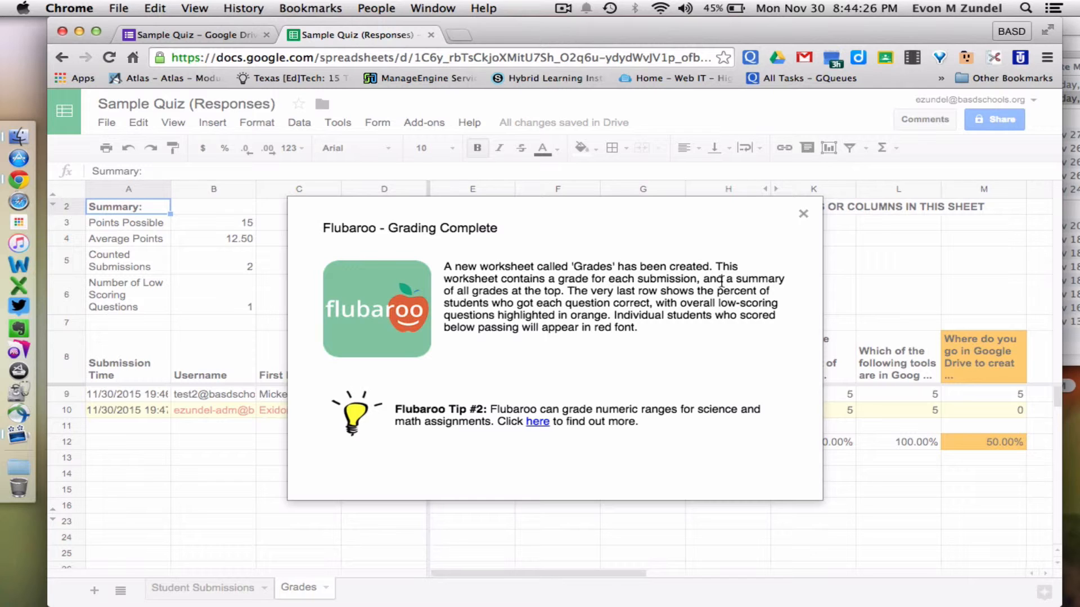
pyautogui.click(803, 214)
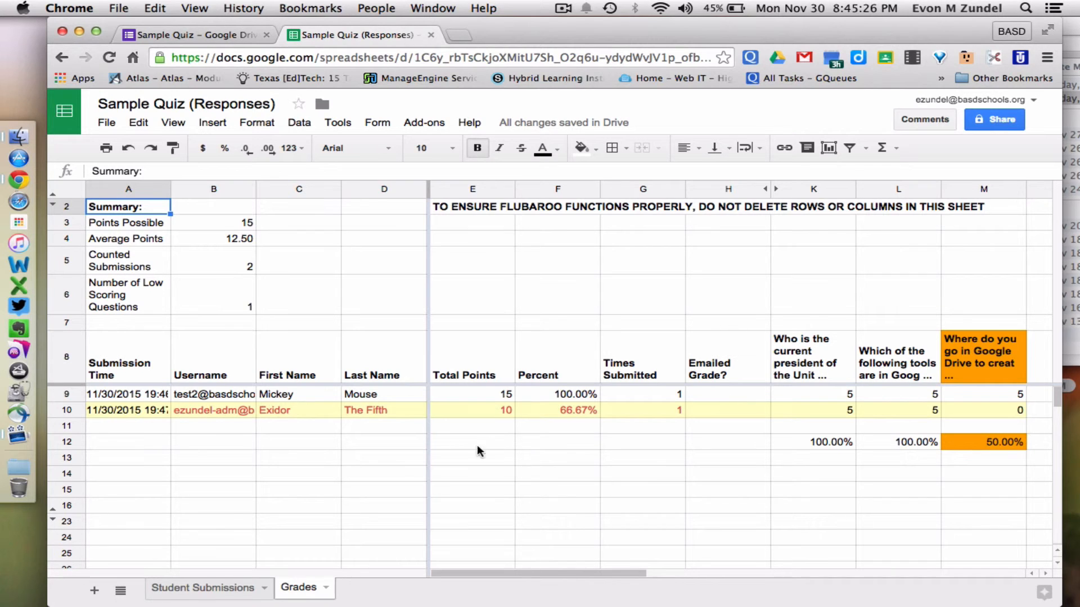
# Review the original answers in the Student Submissions sheet and return to the Grades sheet.
pyautogui.click(214, 596)
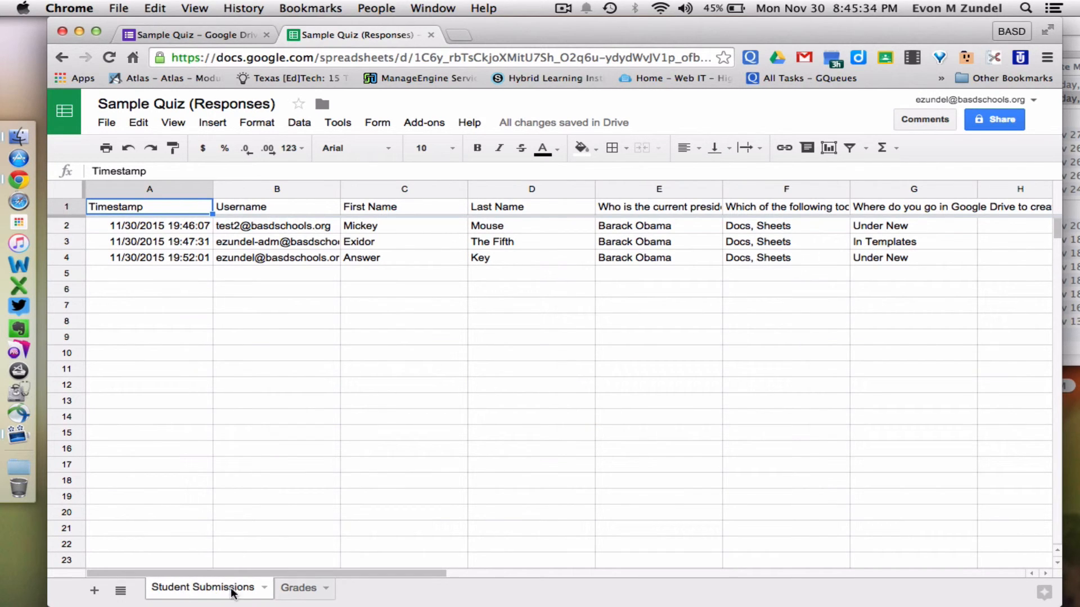
pyautogui.click(307, 591)
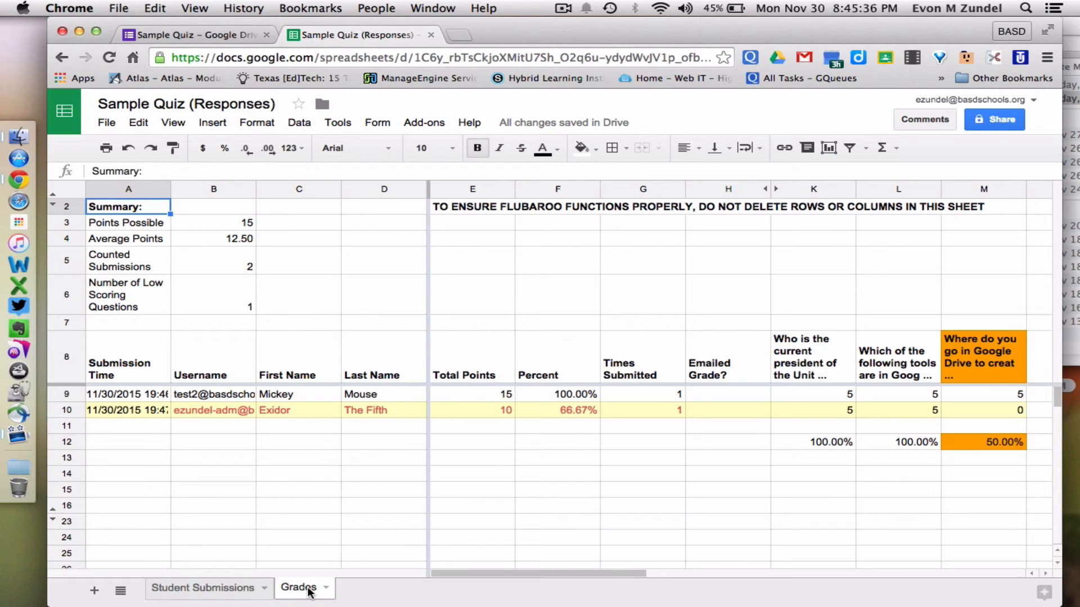